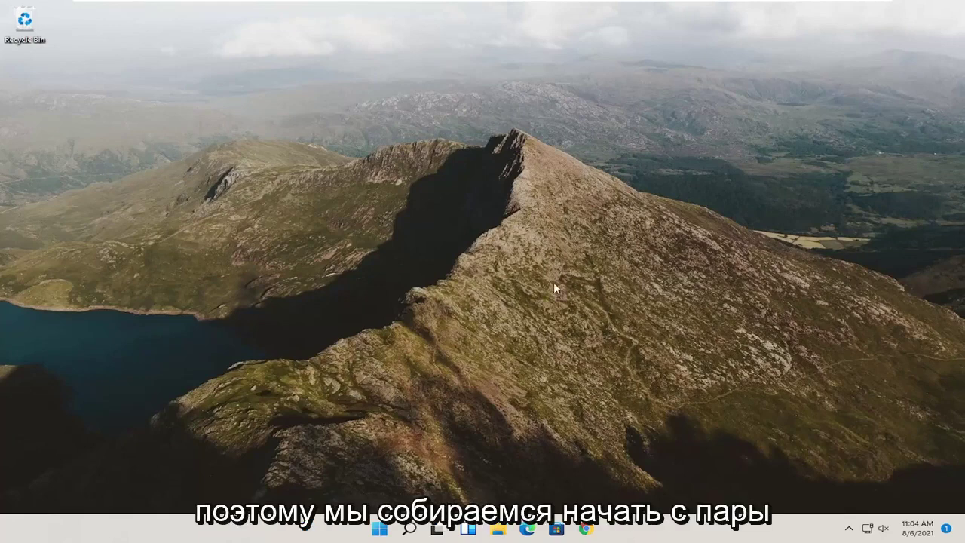
# Open Chrome and search Google for "visual c++ 2015 redistributable".
pyautogui.click(587, 530)
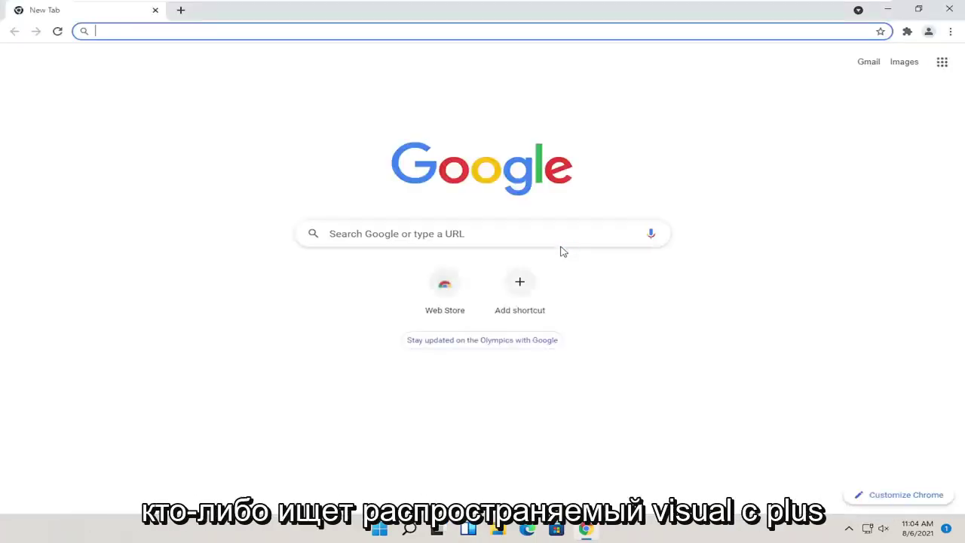
pyautogui.write('visual c++')
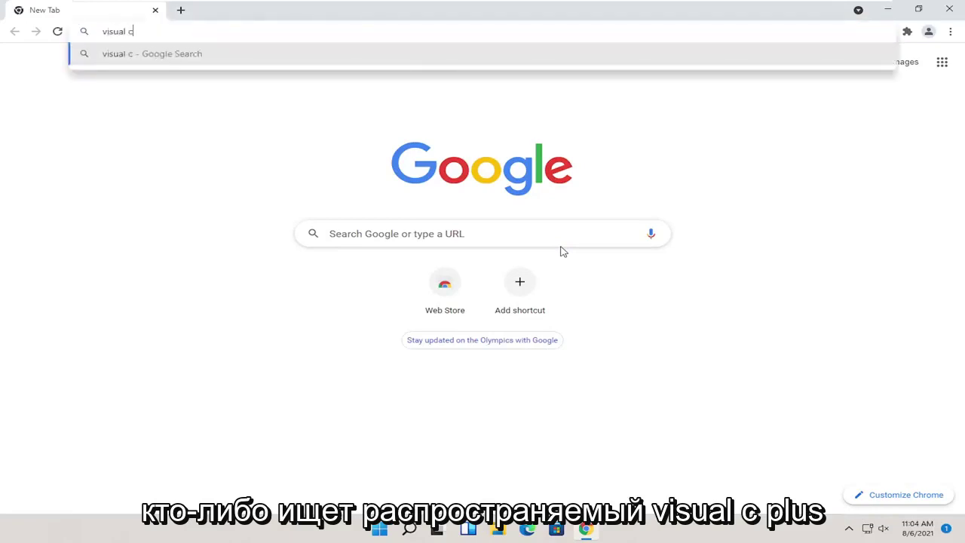
pyautogui.press('BackSpace')
pyautogui.press('BackSpace')
pyautogui.write('++ 201')
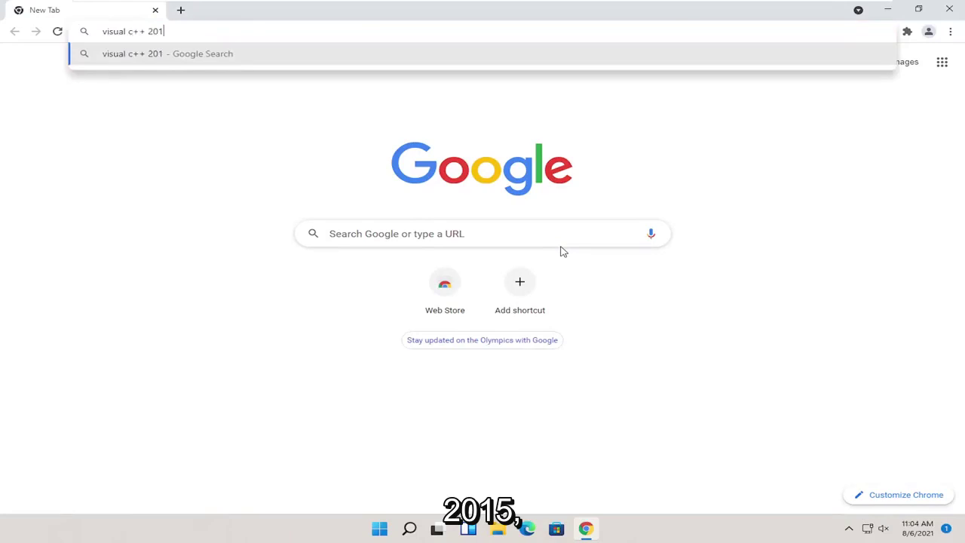
pyautogui.write('5 redistr')
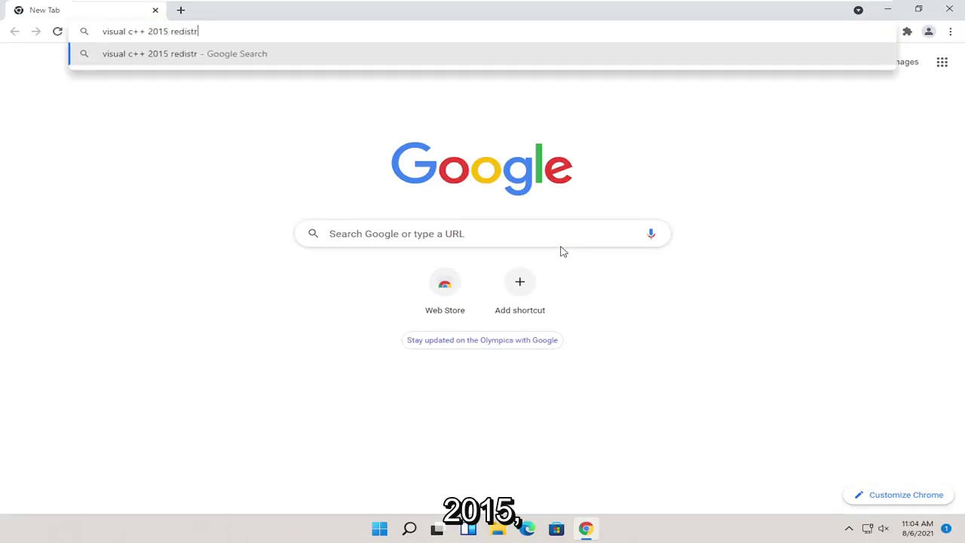
pyautogui.write('ibutable')
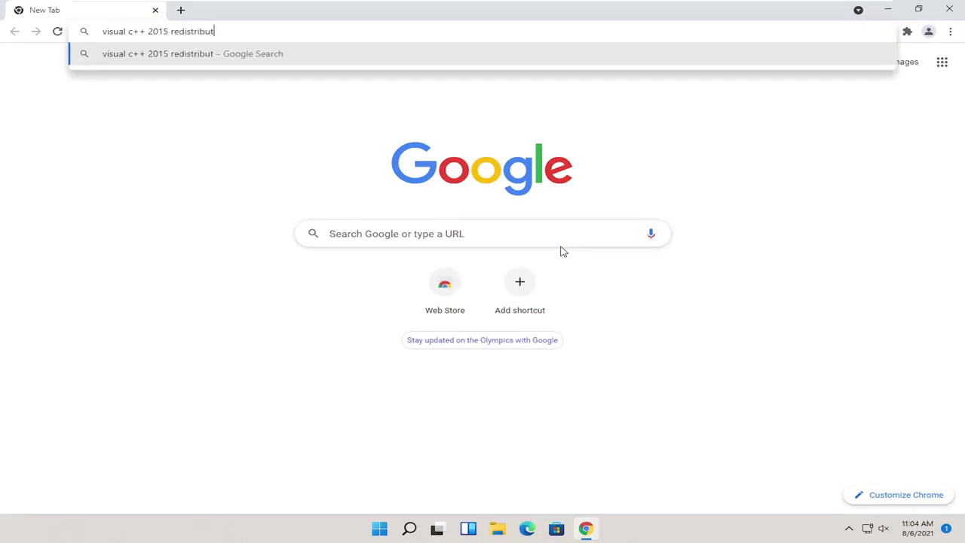
pyautogui.press('Return')
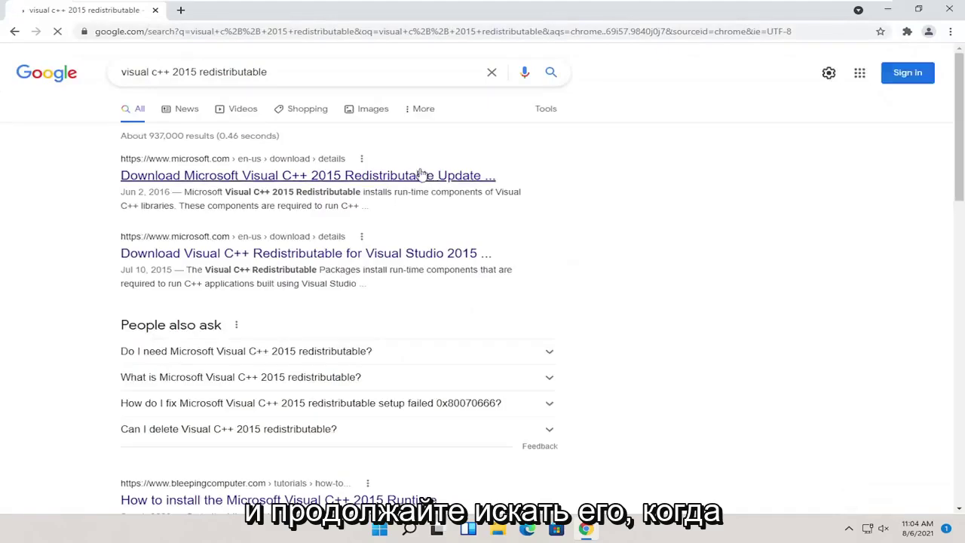
# Download vc_redist.x64.exe from Microsoft's Visual C++ 2015 Redistributable Update 3 RC page.
pyautogui.click(382, 178)
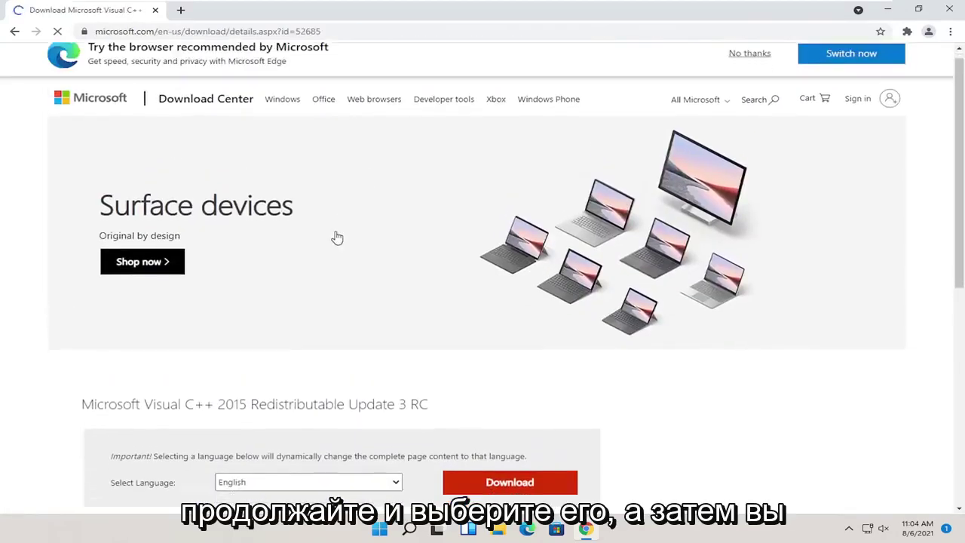
pyautogui.scroll(-2, 259, 284)
pyautogui.scroll(-1, 241, 279)
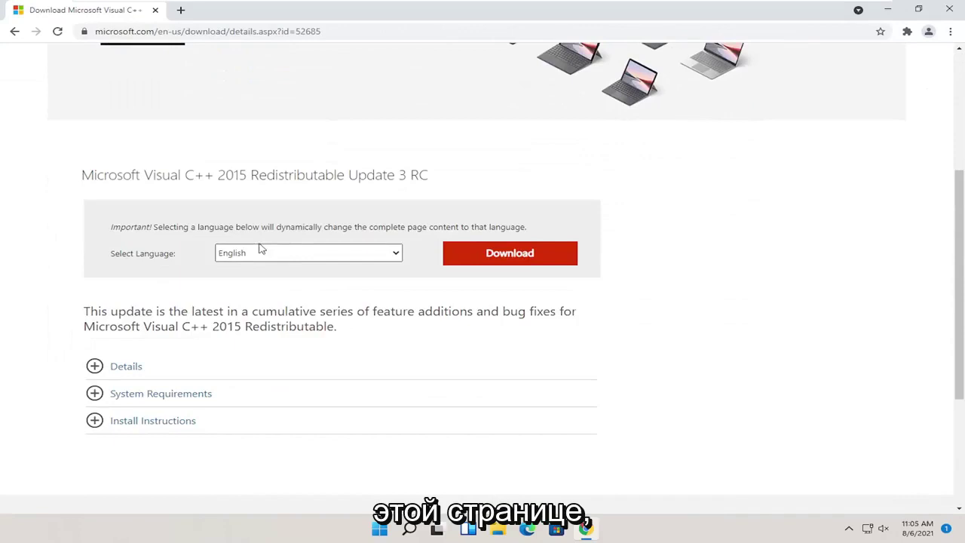
pyautogui.click(506, 257)
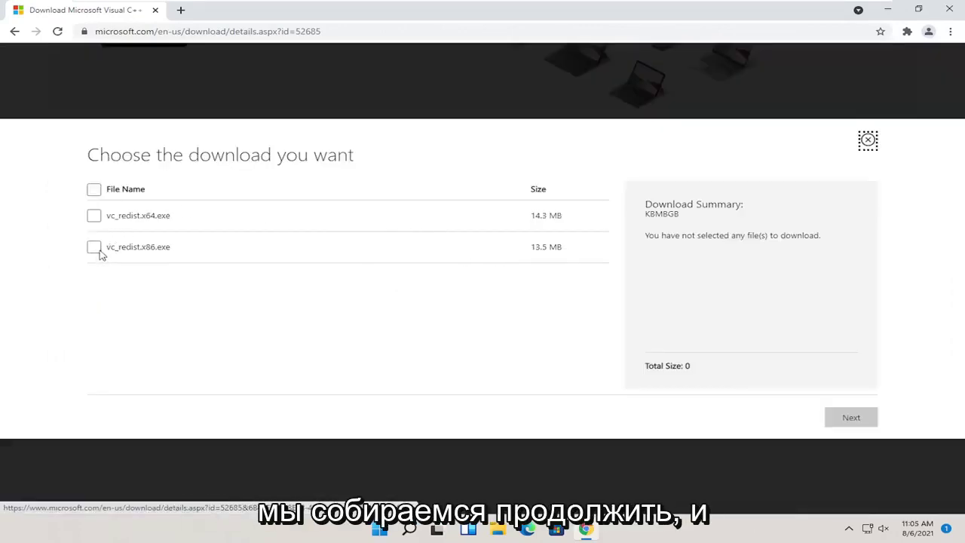
pyautogui.click(95, 216)
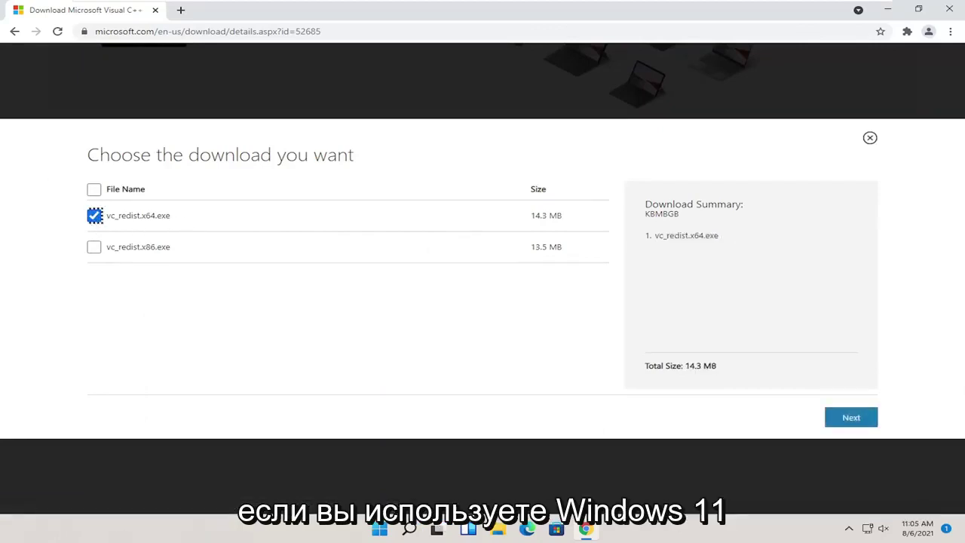
pyautogui.click(864, 420)
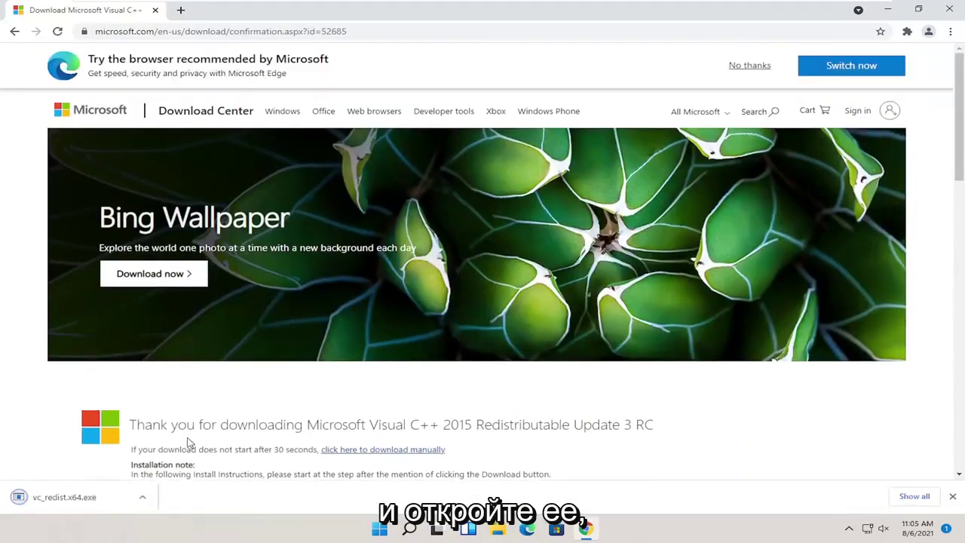
# Launch the downloaded vc_redist.x64.exe, close the browser, and try to install the redistributable with the license terms accepted.
pyautogui.click(47, 498)
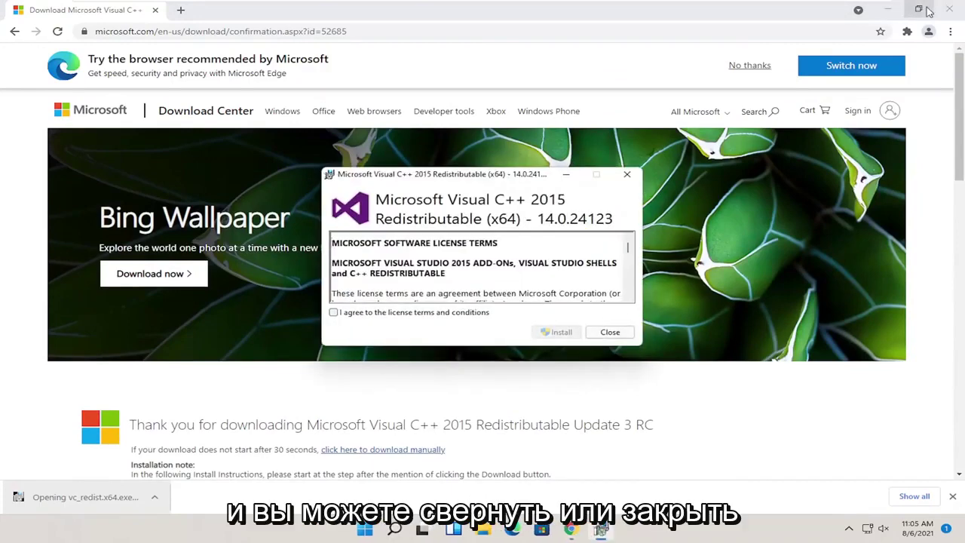
pyautogui.click(948, 9)
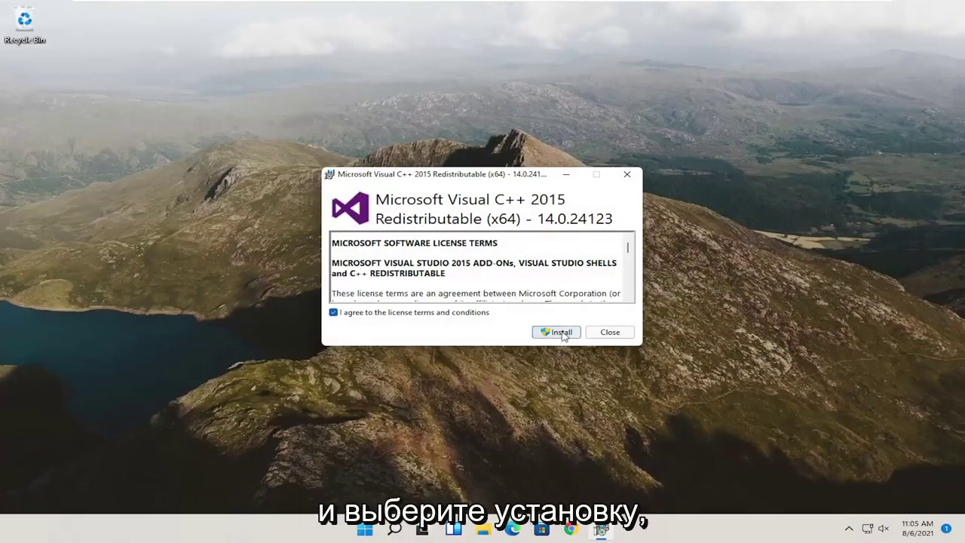
pyautogui.click(560, 333)
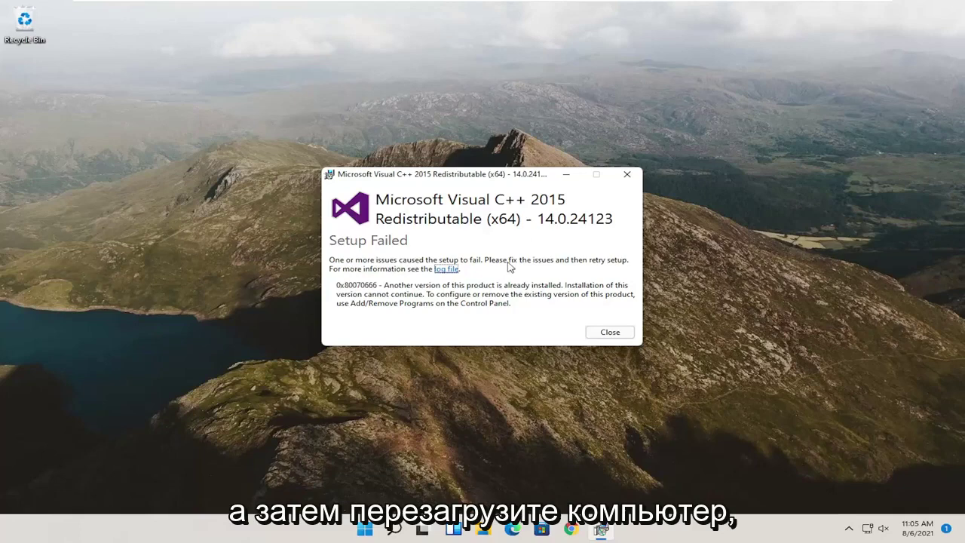
pyautogui.click(628, 175)
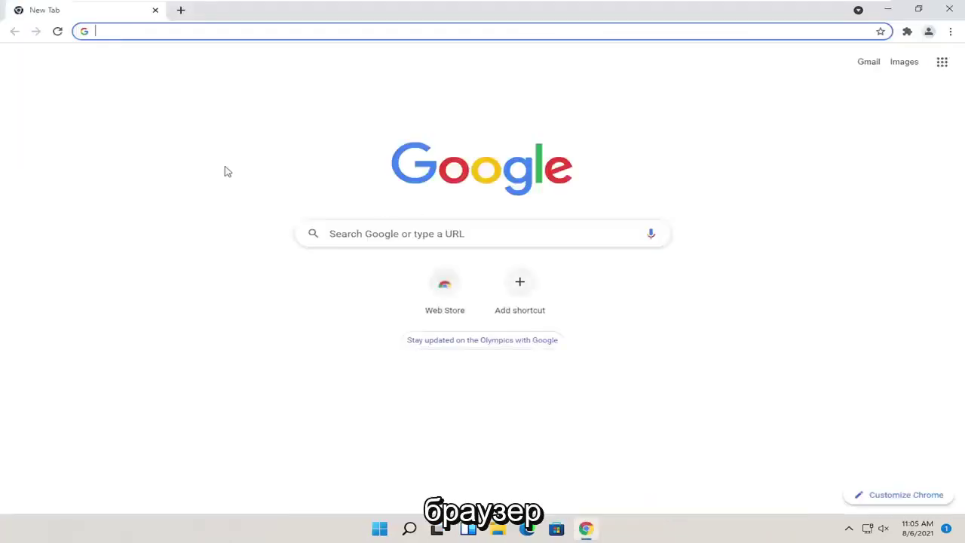
# Search Google in Chrome for "vcruntime140.dll".
pyautogui.write('vc')
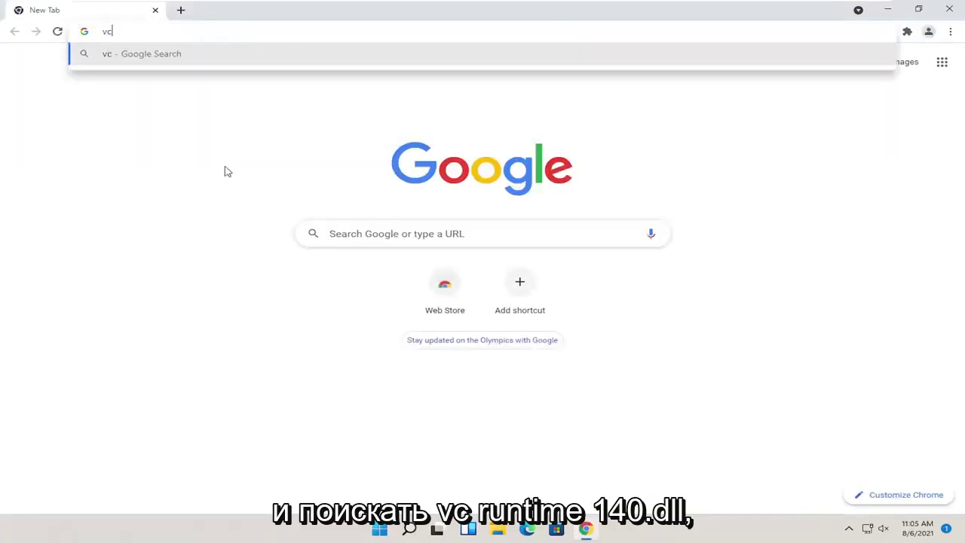
pyautogui.write('runtime140.dll')
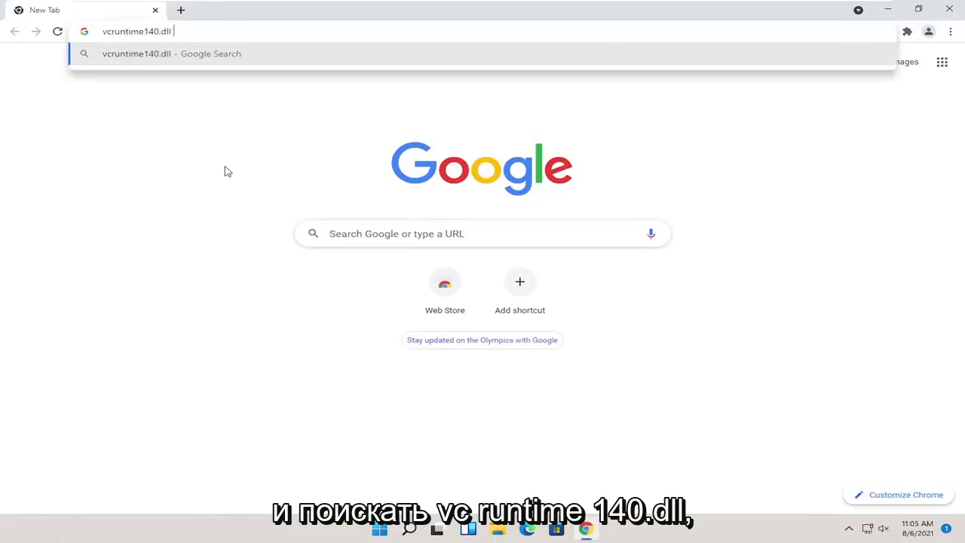
pyautogui.press('Return')
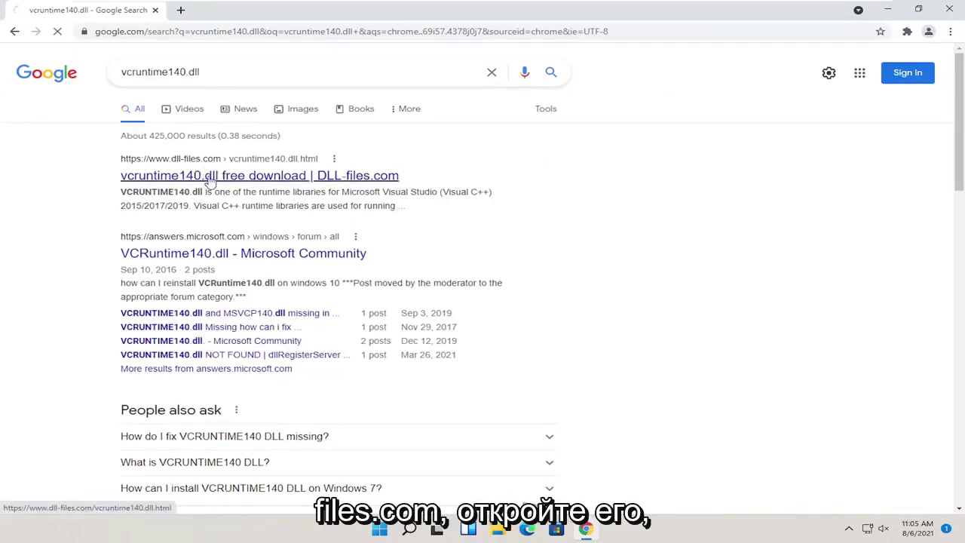
# Download the 64-bit version 14.28.29115.0 of vcruntime140.dll from the DLL-files.com page.
pyautogui.scroll(-2, 204, 200)
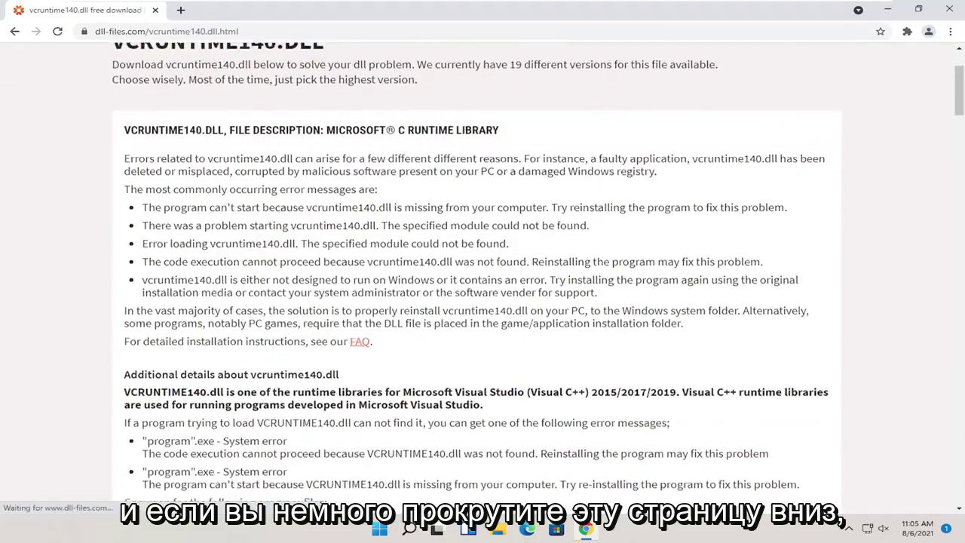
pyautogui.scroll(-15, 263, 269)
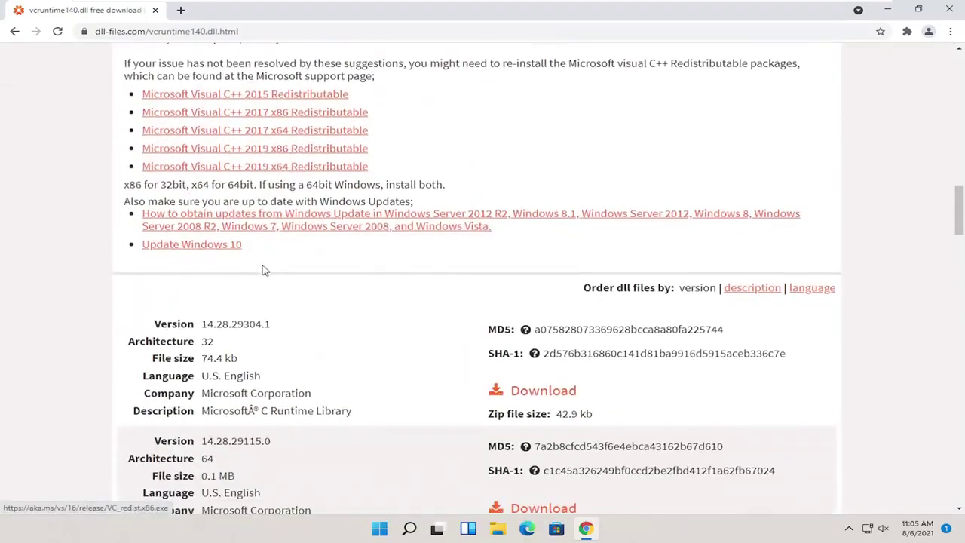
pyautogui.scroll(-2, 263, 269)
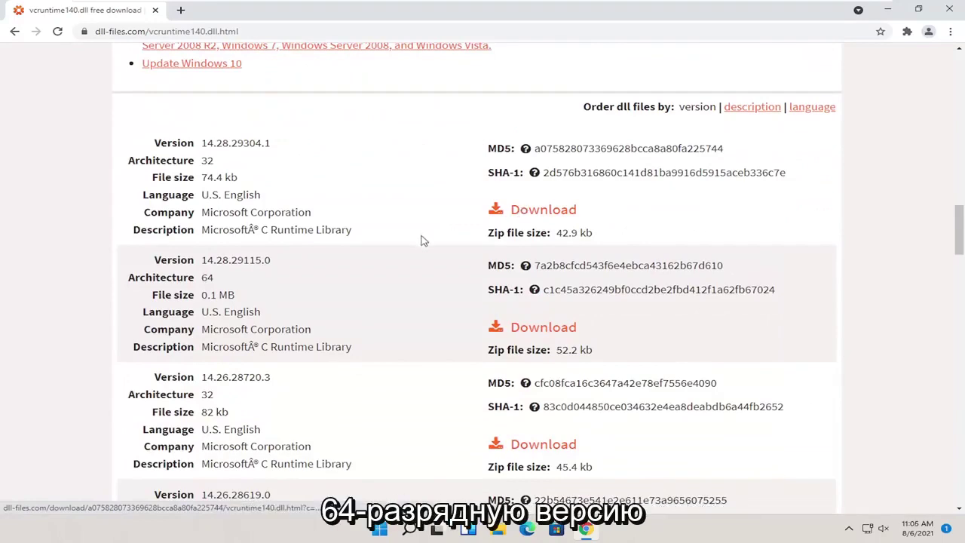
pyautogui.doubleClick(206, 278)
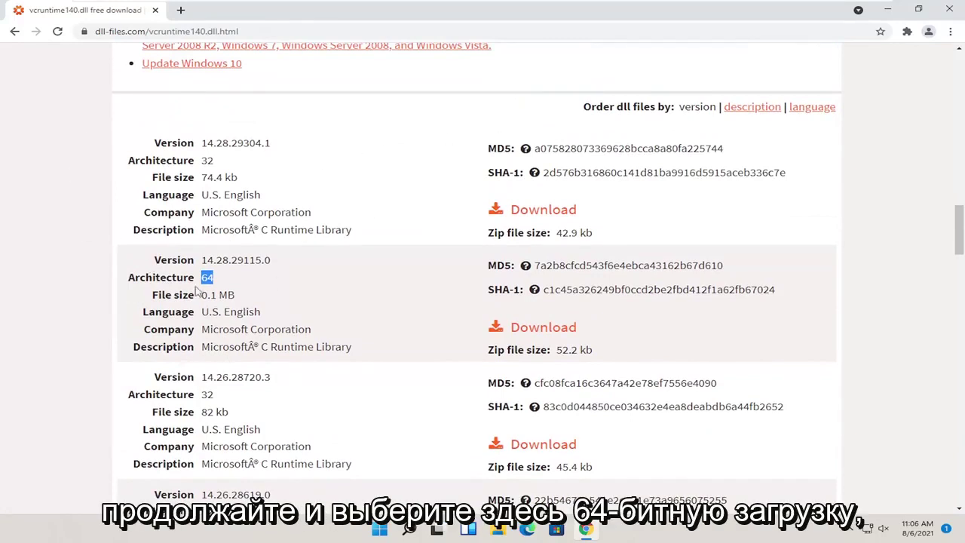
pyautogui.click(537, 330)
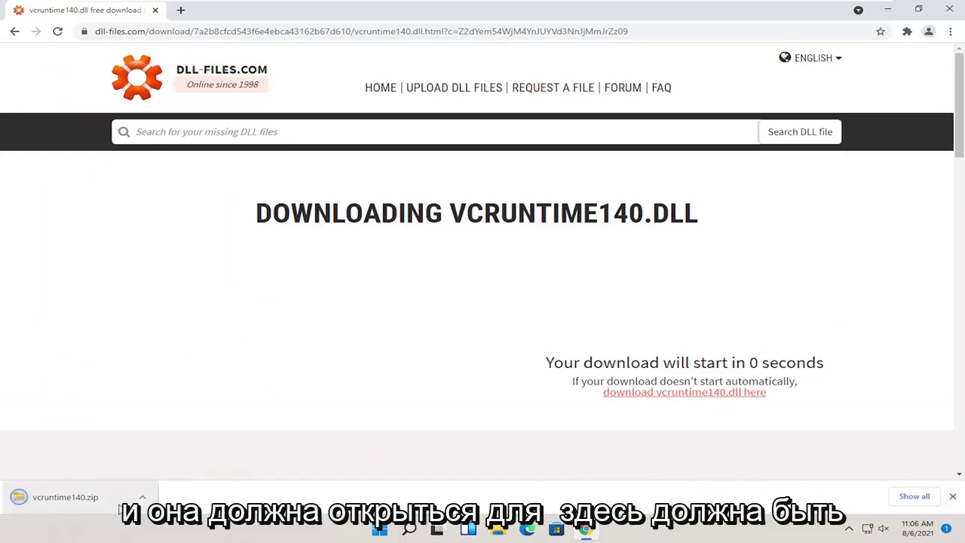
# Show the downloaded vcruntime140.zip in its folder, open the archive, and copy vcruntime140.dll to the desktop.
pyautogui.click(141, 501)
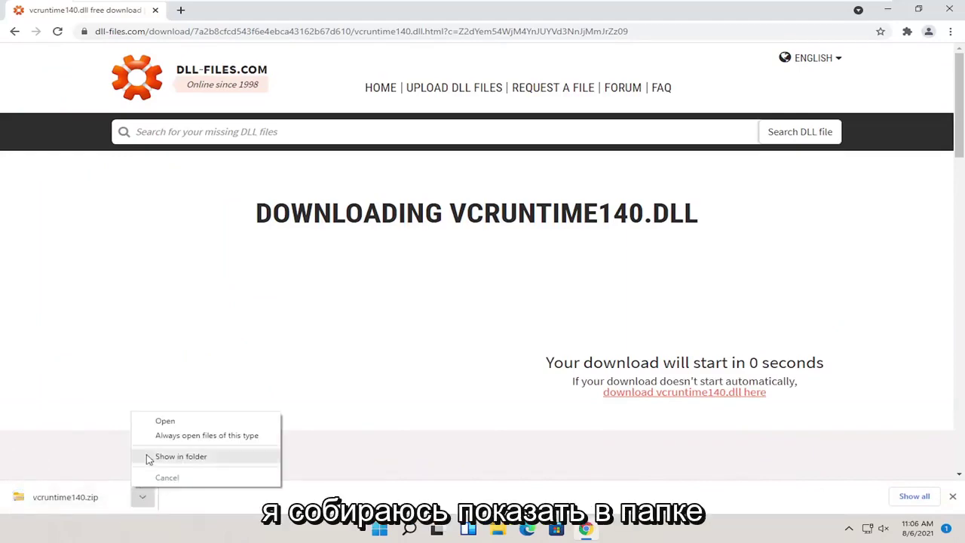
pyautogui.click(146, 456)
pyautogui.click(887, 10)
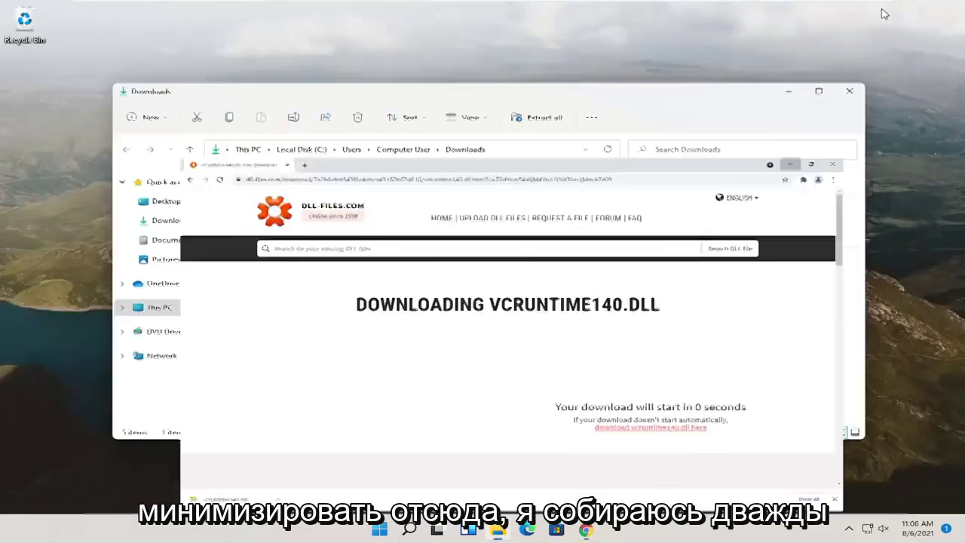
pyautogui.doubleClick(277, 213)
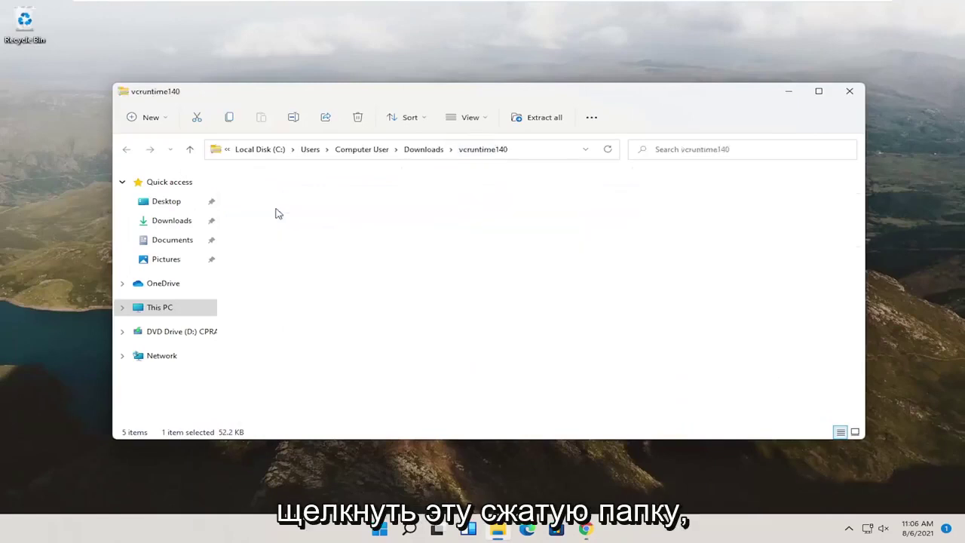
pyautogui.moveTo(274, 216); pyautogui.dragTo(26, 95)
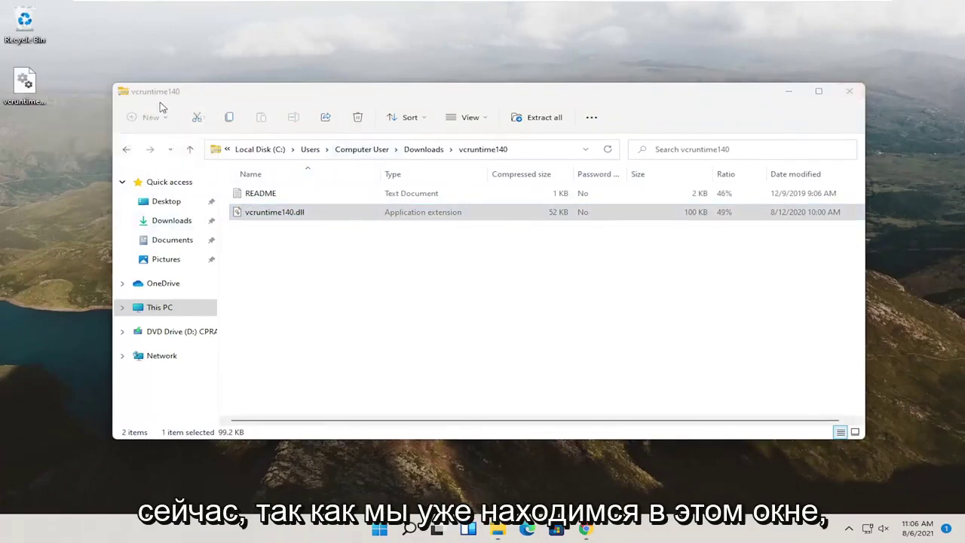
# Browse from This PC to the Windows folder on Local Disk (C:) and select the System32 folder.
pyautogui.click(192, 309)
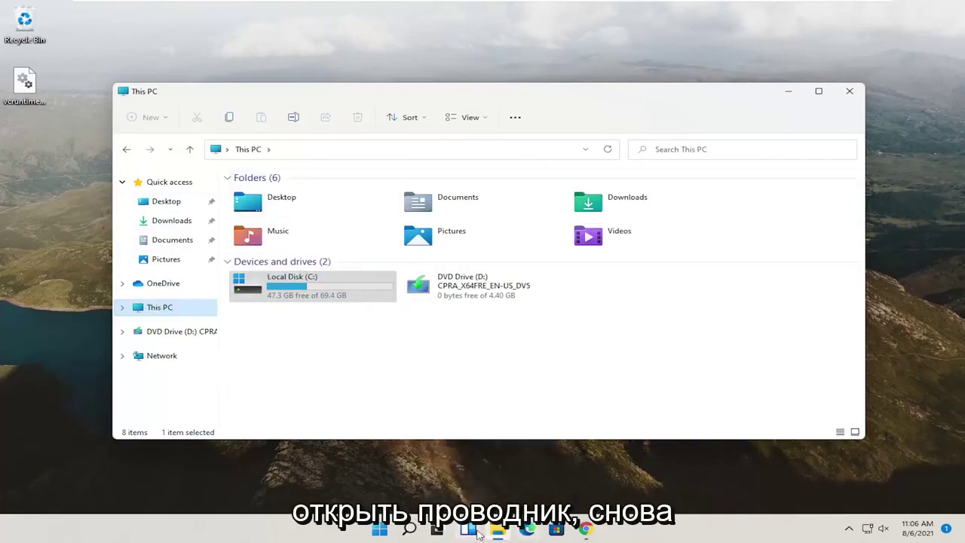
pyautogui.moveTo(501, 530)
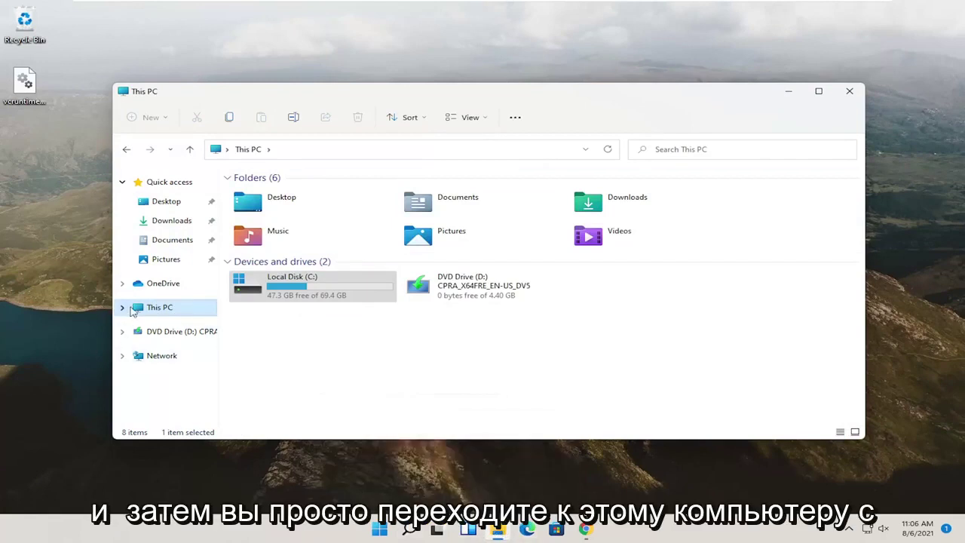
pyautogui.click(233, 306)
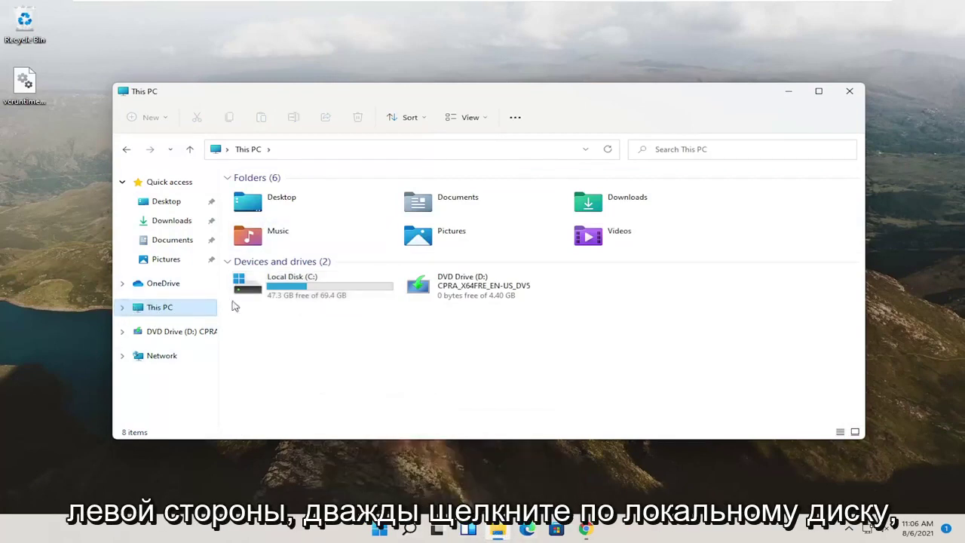
pyautogui.doubleClick(308, 287)
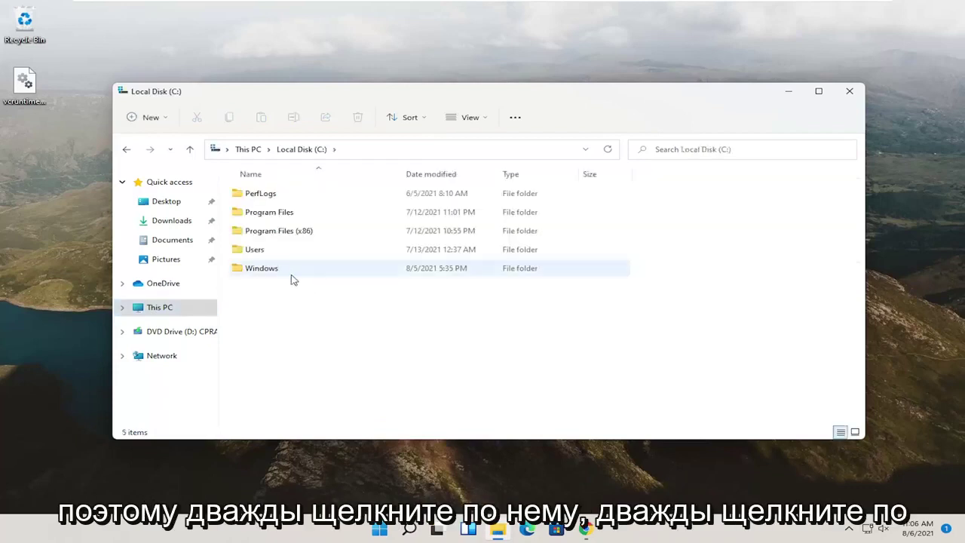
pyautogui.doubleClick(286, 270)
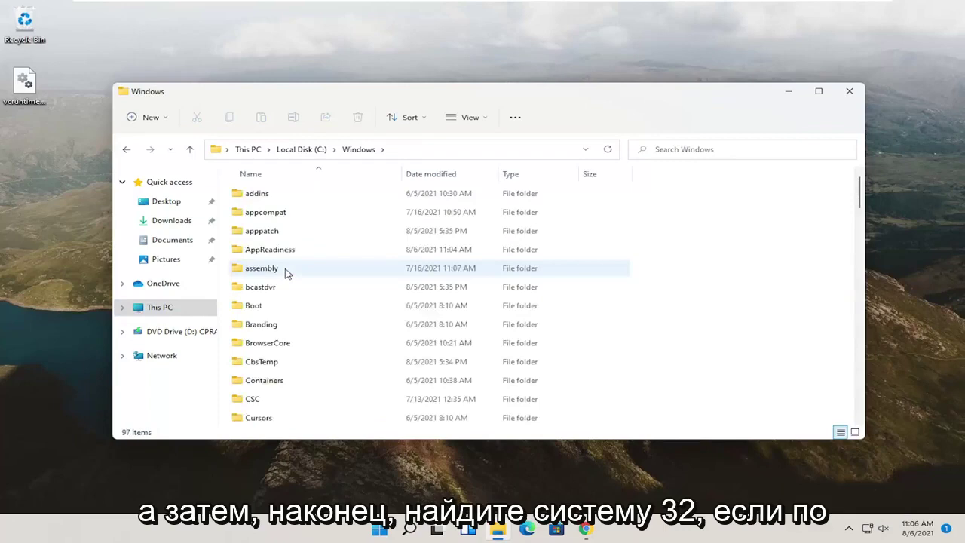
pyautogui.scroll(-20, 289, 276)
pyautogui.scroll(-1, 291, 281)
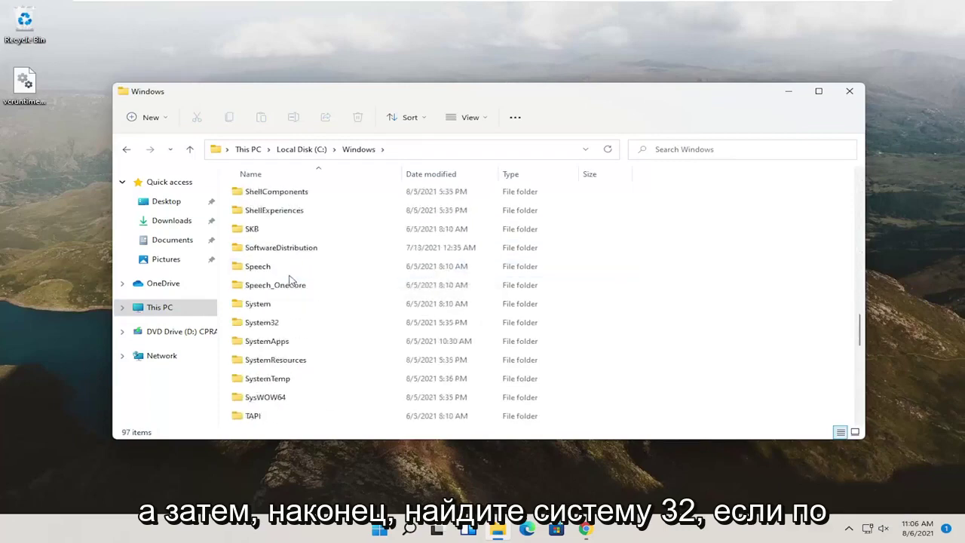
pyautogui.click(266, 324)
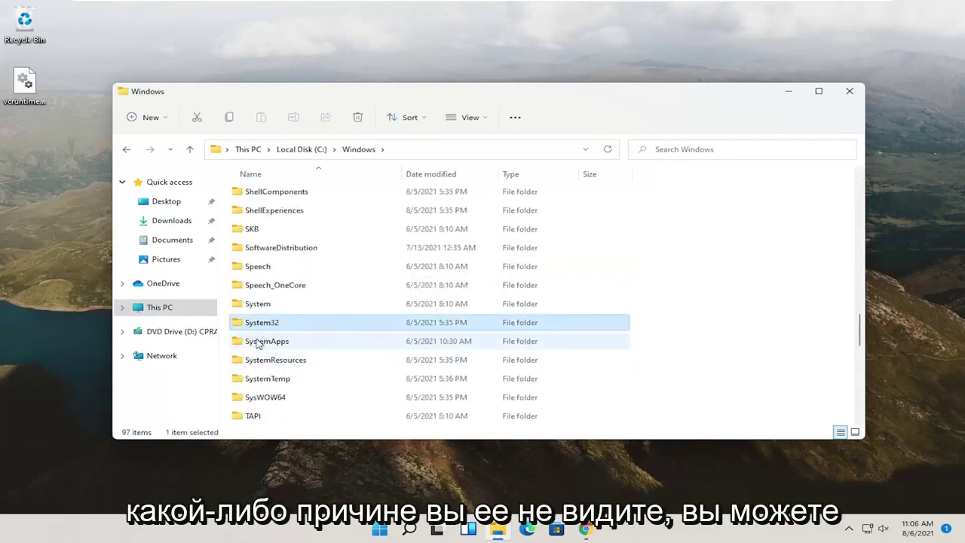
# Check the Hidden items option among the Windows folder's display settings without changing it.
pyautogui.click(472, 119)
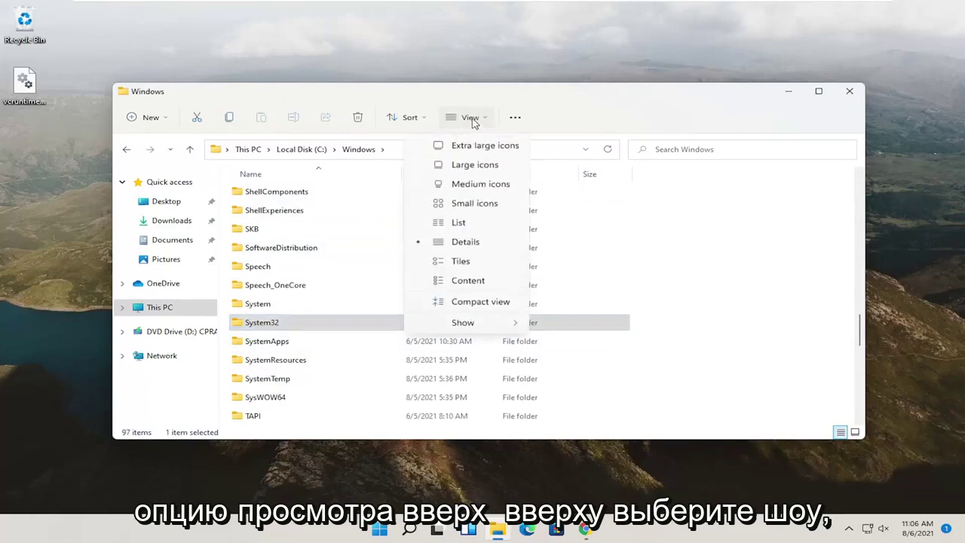
pyautogui.moveTo(466, 330)
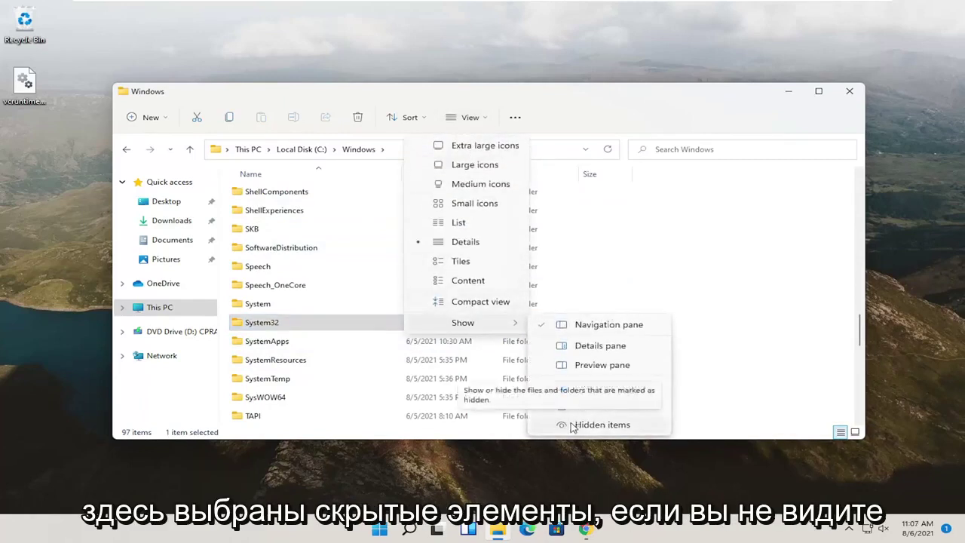
pyautogui.click(530, 96)
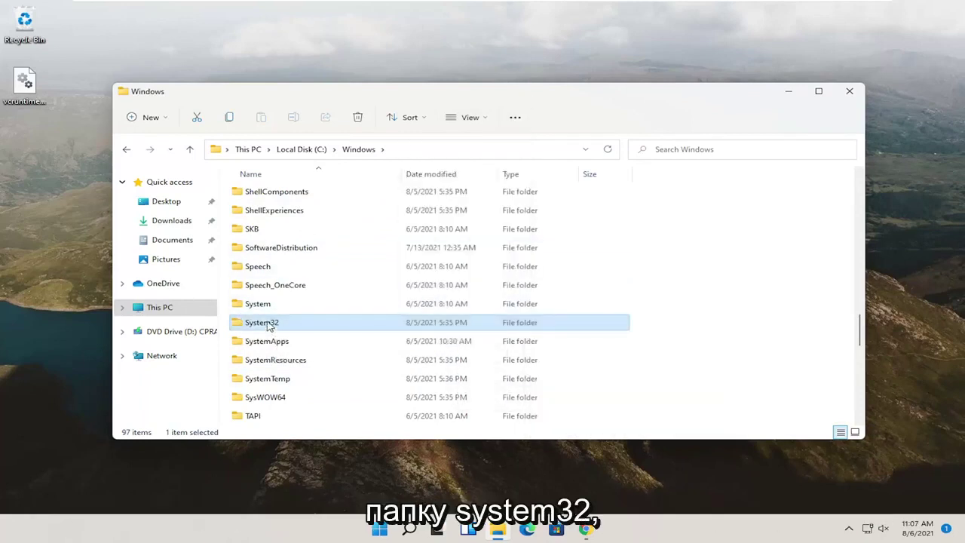
# Move vcruntime140.dll from the desktop directly into the System32 folder, replacing the existing file with administrator permission, and close the folder window.
pyautogui.doubleClick(269, 326)
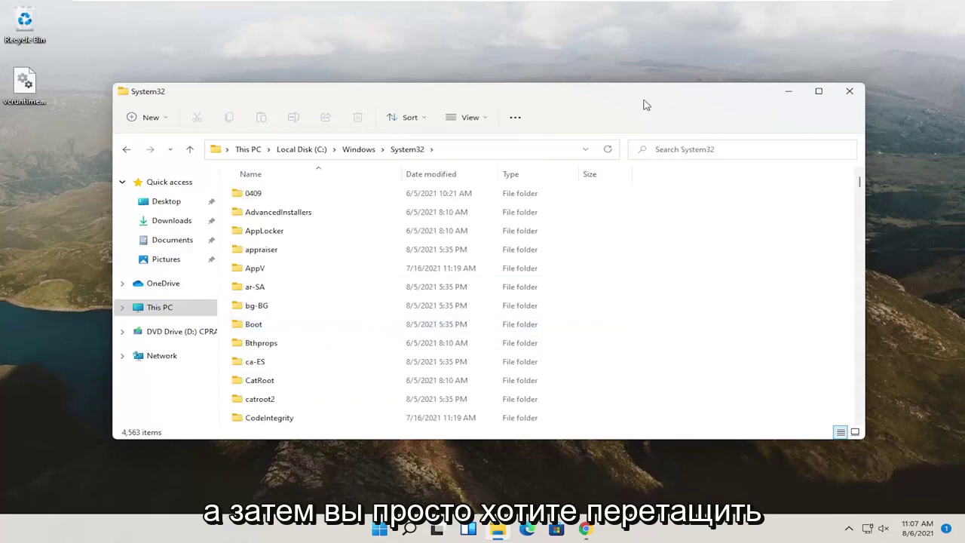
pyautogui.moveTo(14, 75); pyautogui.dragTo(318, 246)
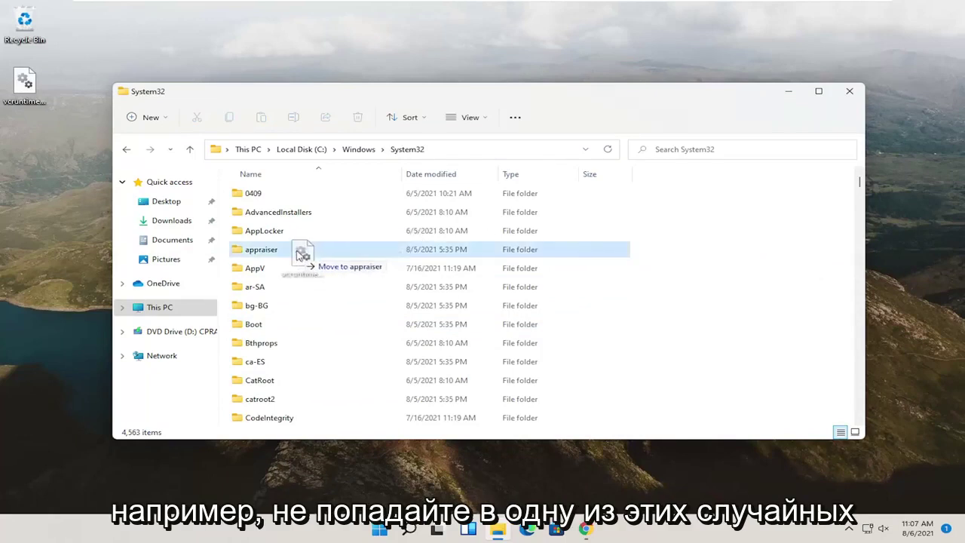
pyautogui.moveTo(299, 255); pyautogui.dragTo(705, 261)
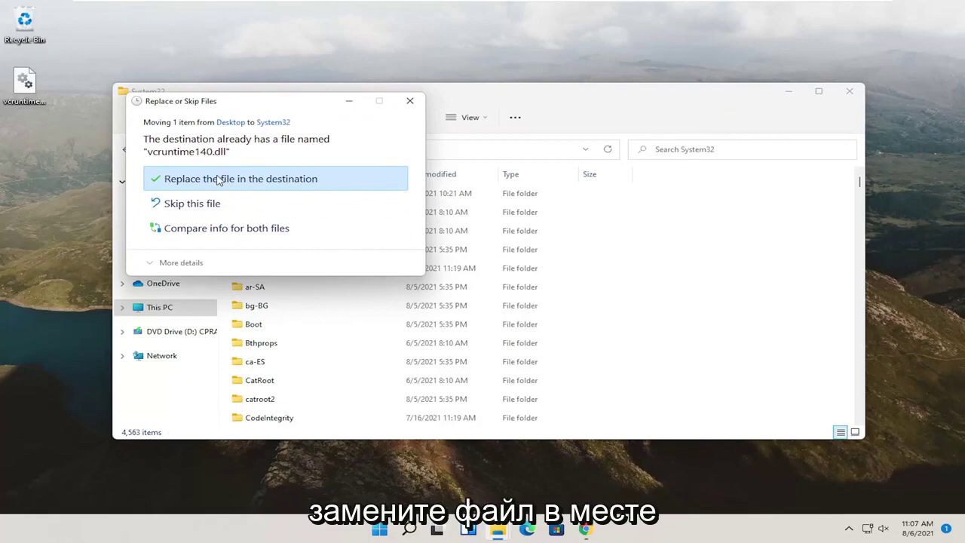
pyautogui.click(219, 179)
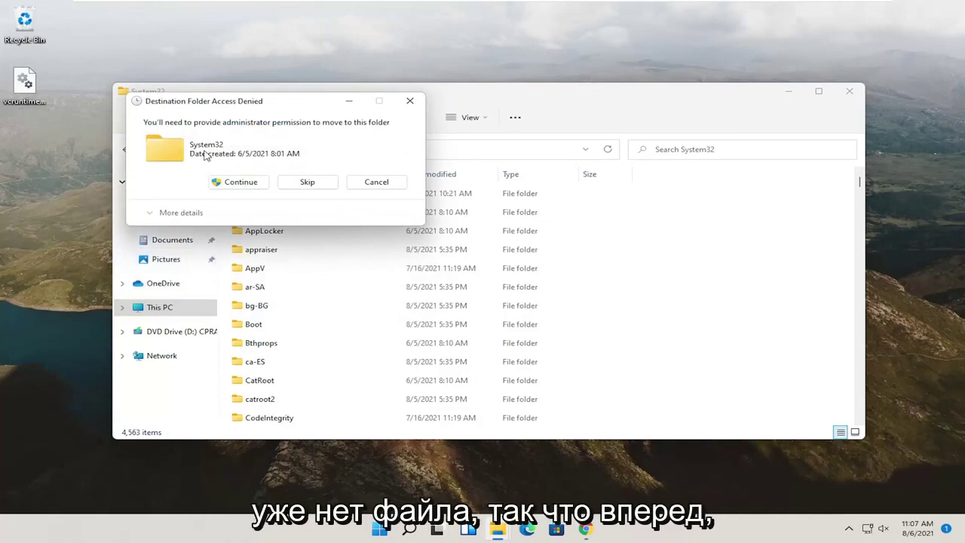
pyautogui.click(260, 186)
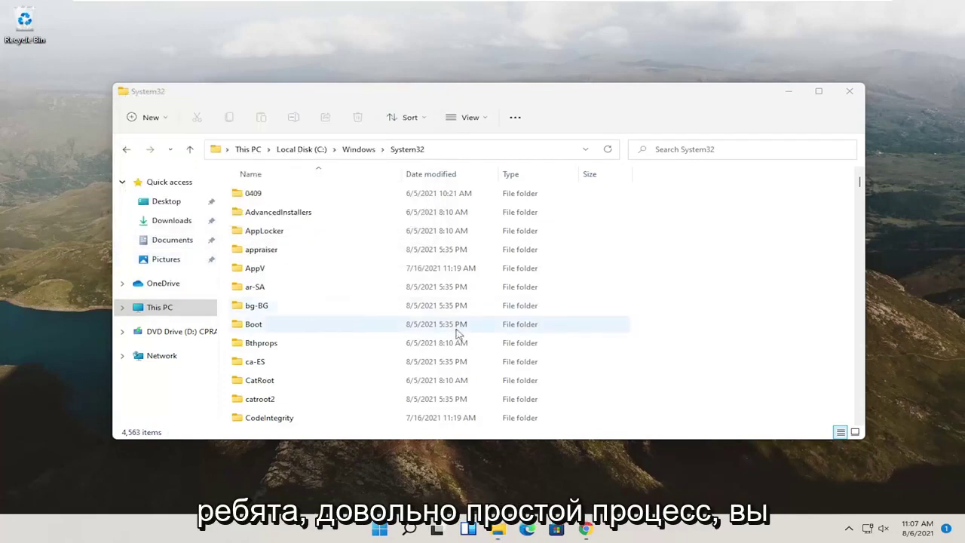
pyautogui.click(850, 91)
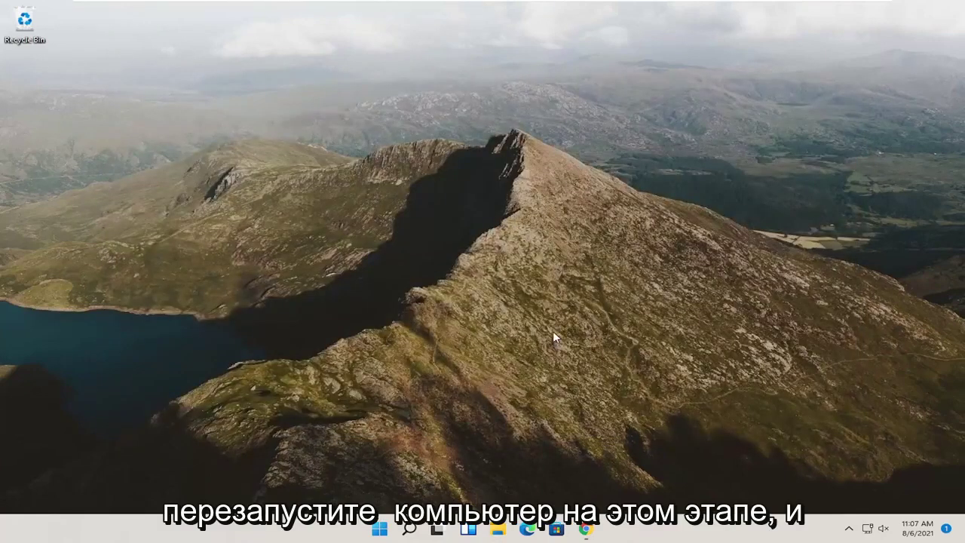